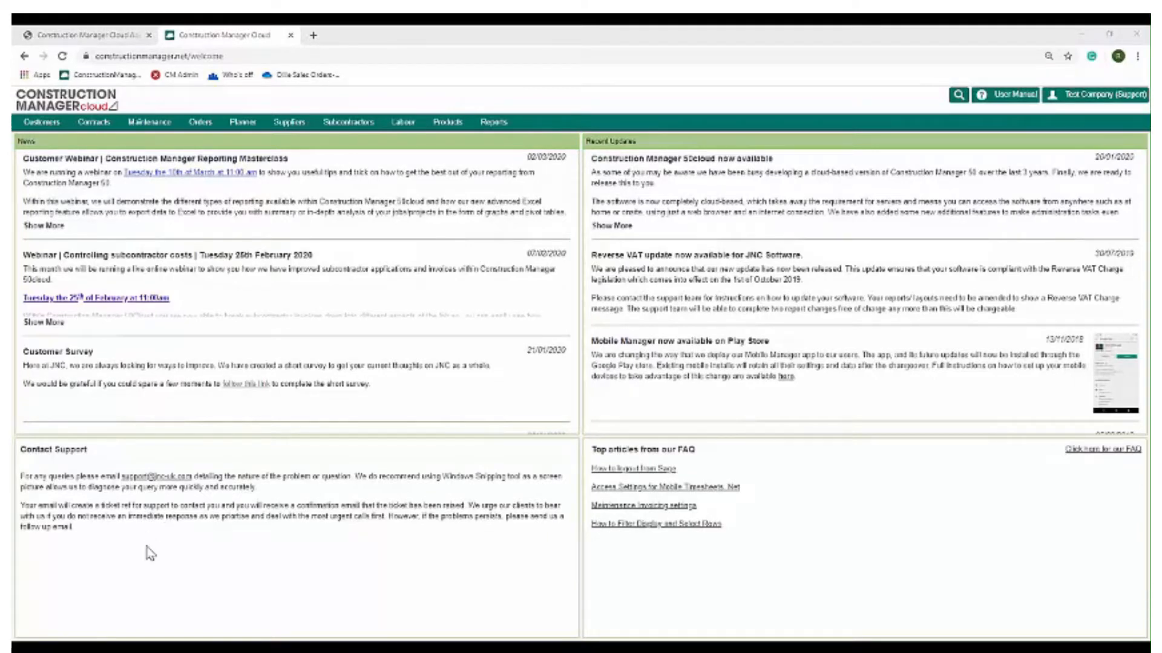
Open a new contract form from the contracts list and check the job number pattern options, keeping New Pattern
click(92, 124)
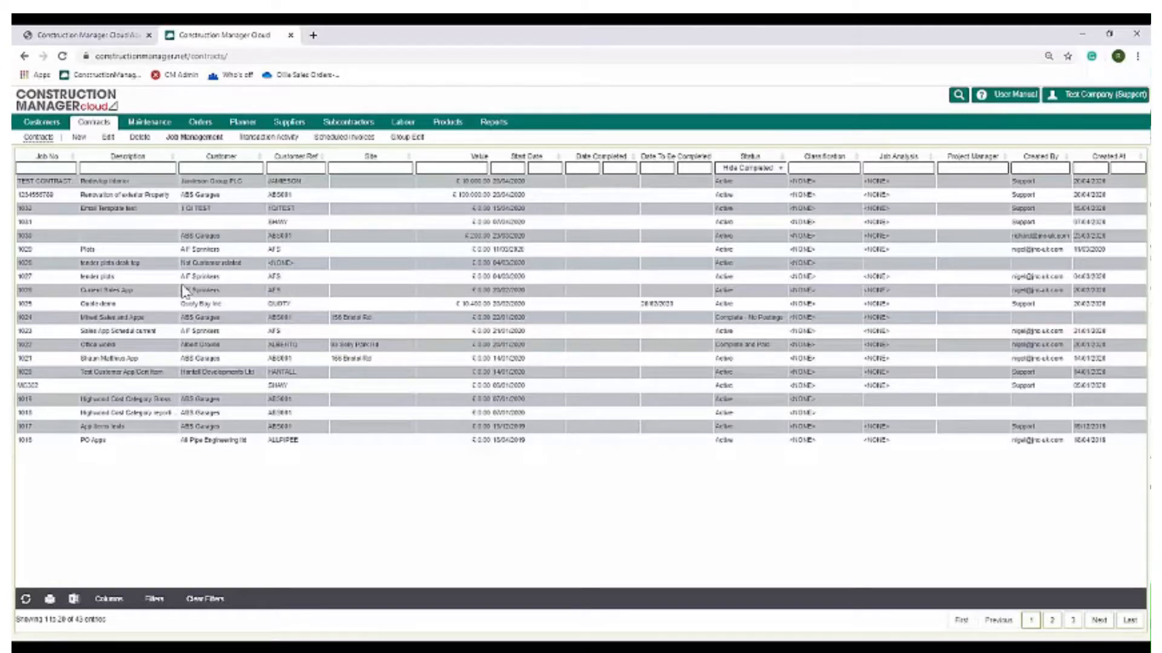
click(81, 145)
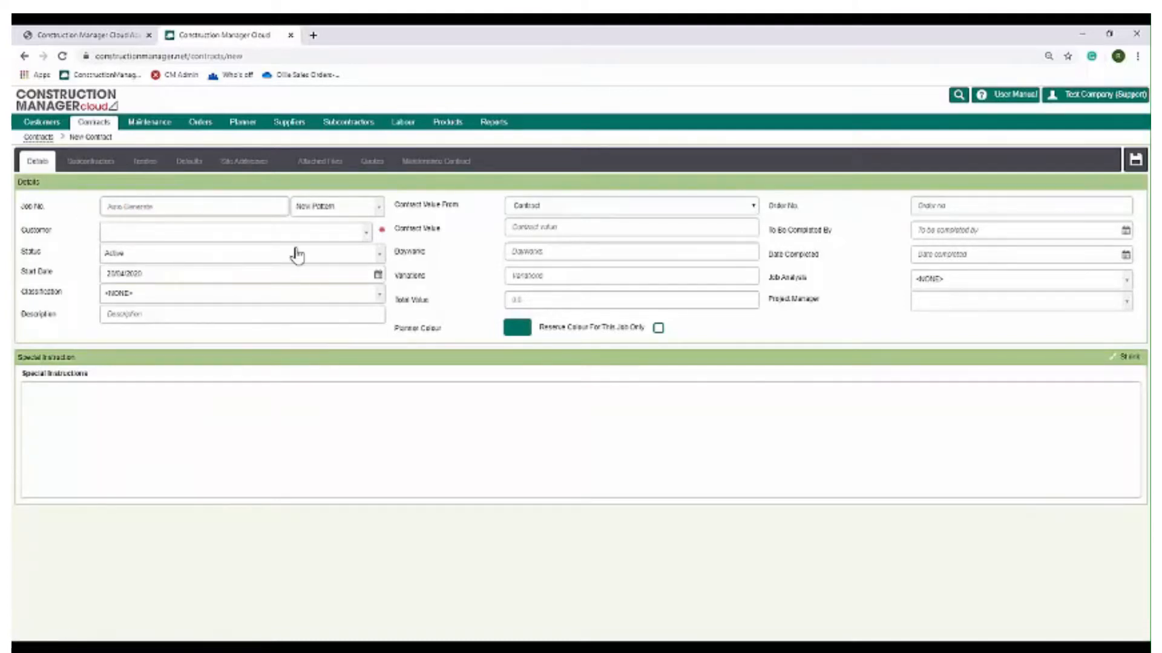
click(316, 212)
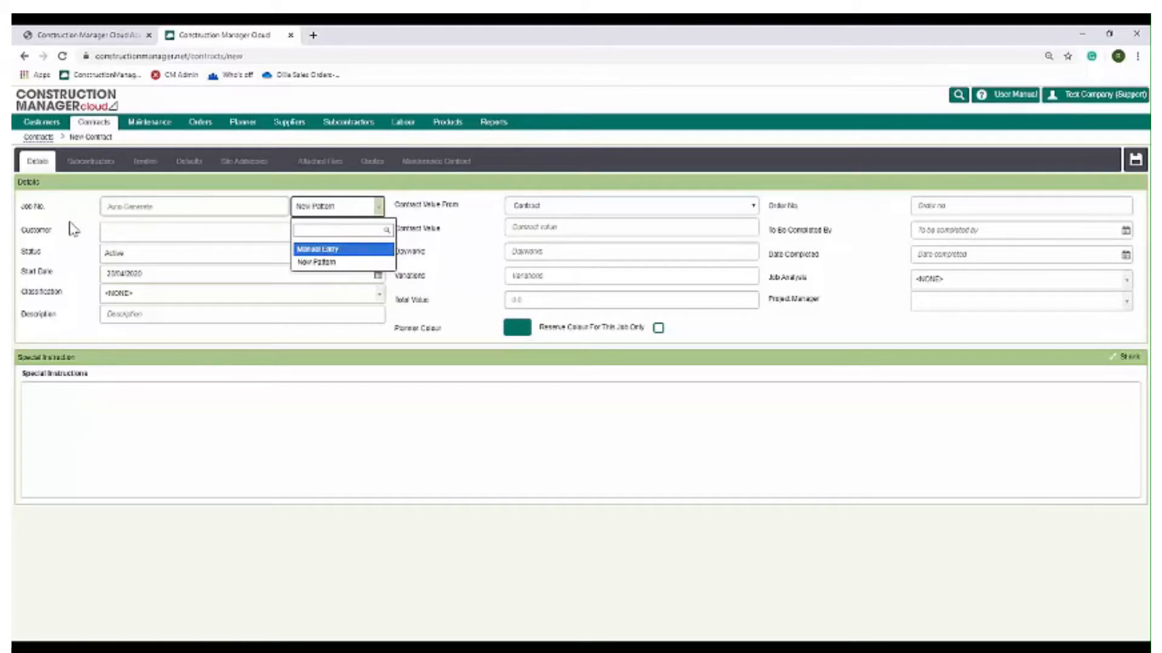
click(74, 252)
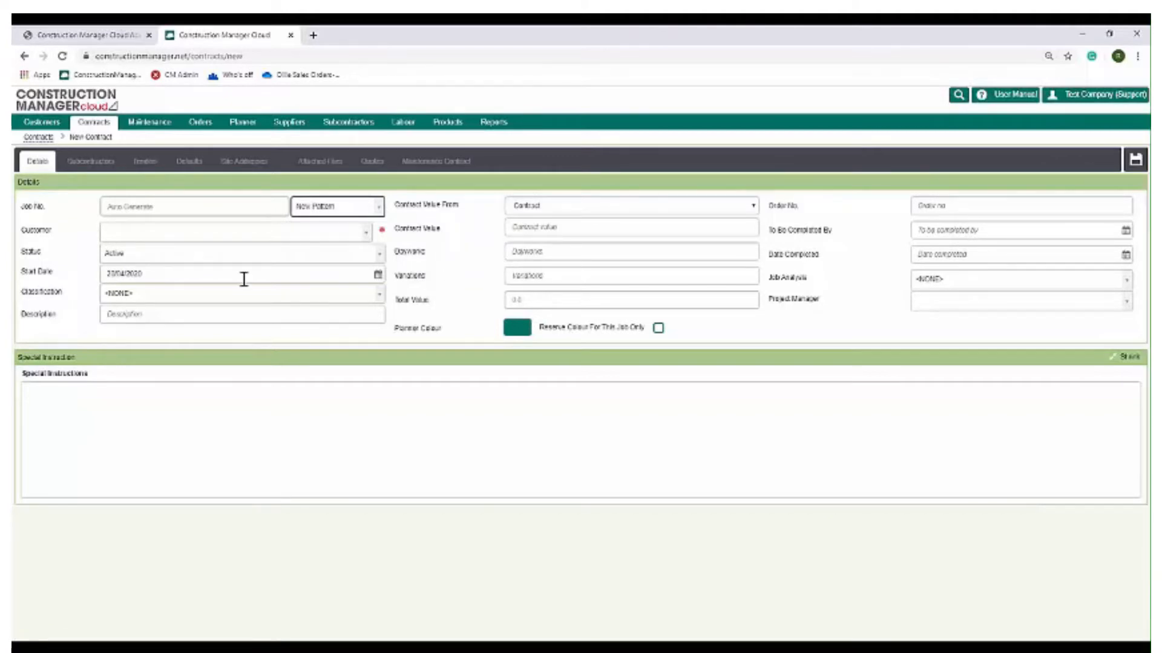
Set the customer to Jameson Group PLC by searching the customer list for GROUP
click(124, 239)
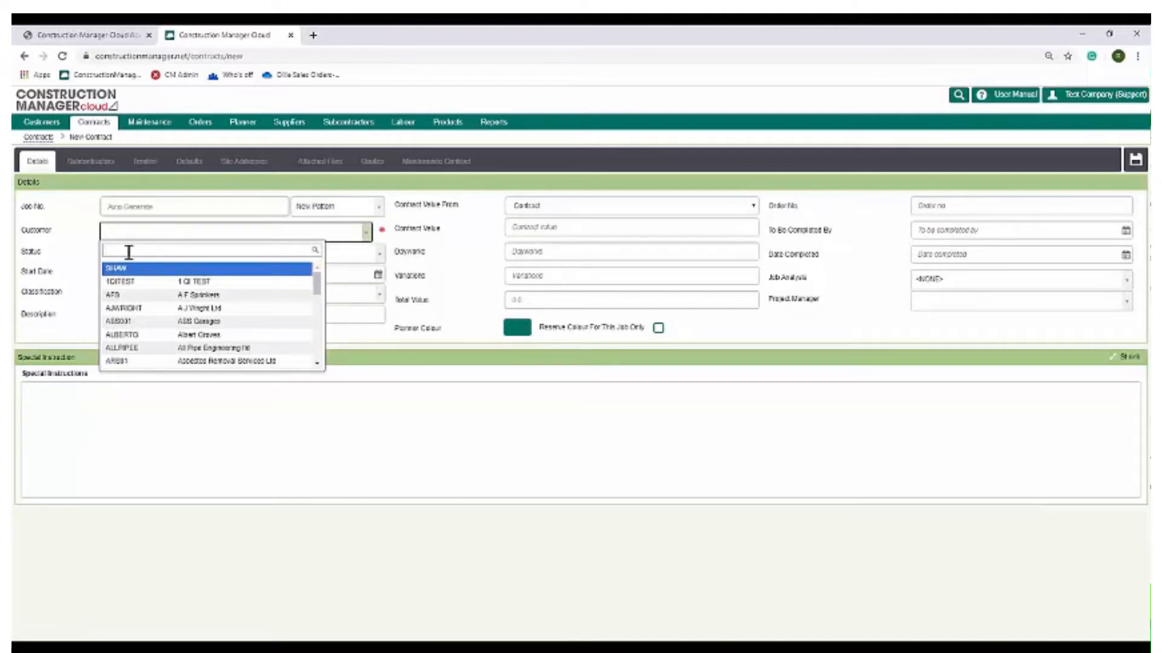
text(S)
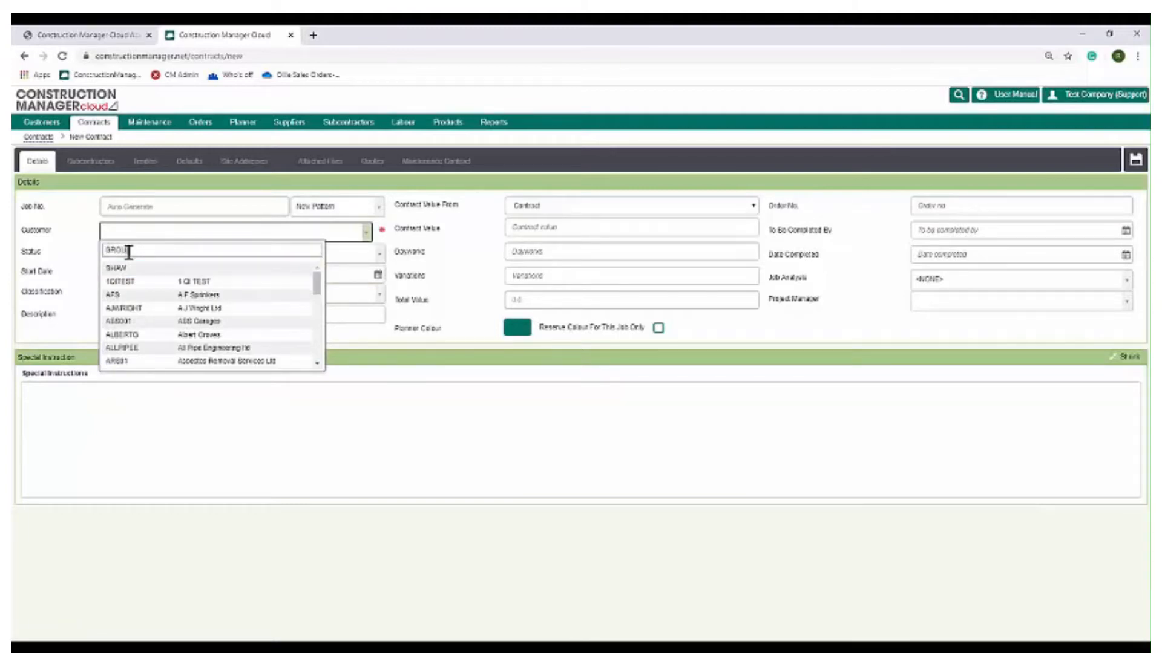
text(ROUP)
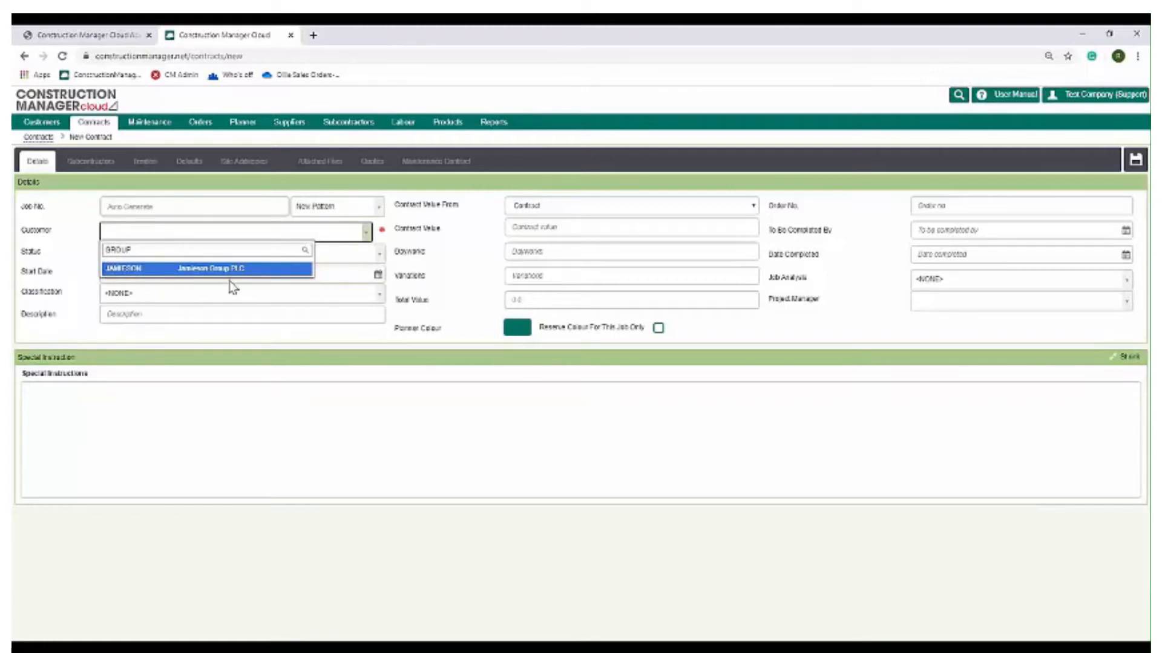
click(157, 272)
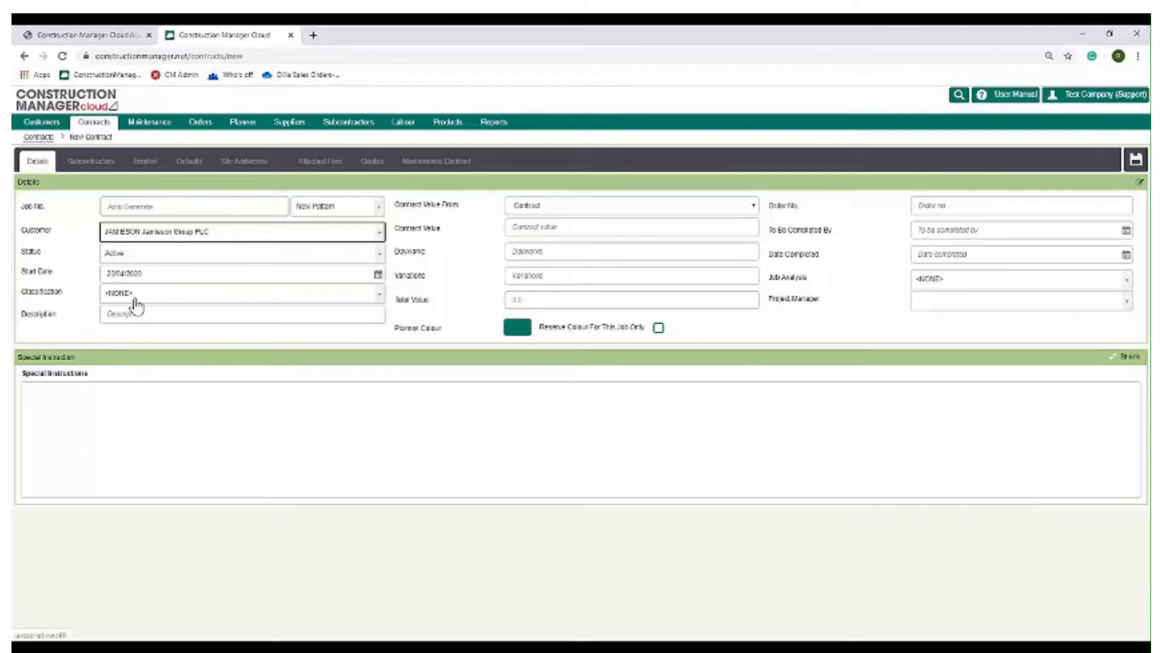
Review the classification and job analysis options without changing either field
click(164, 305)
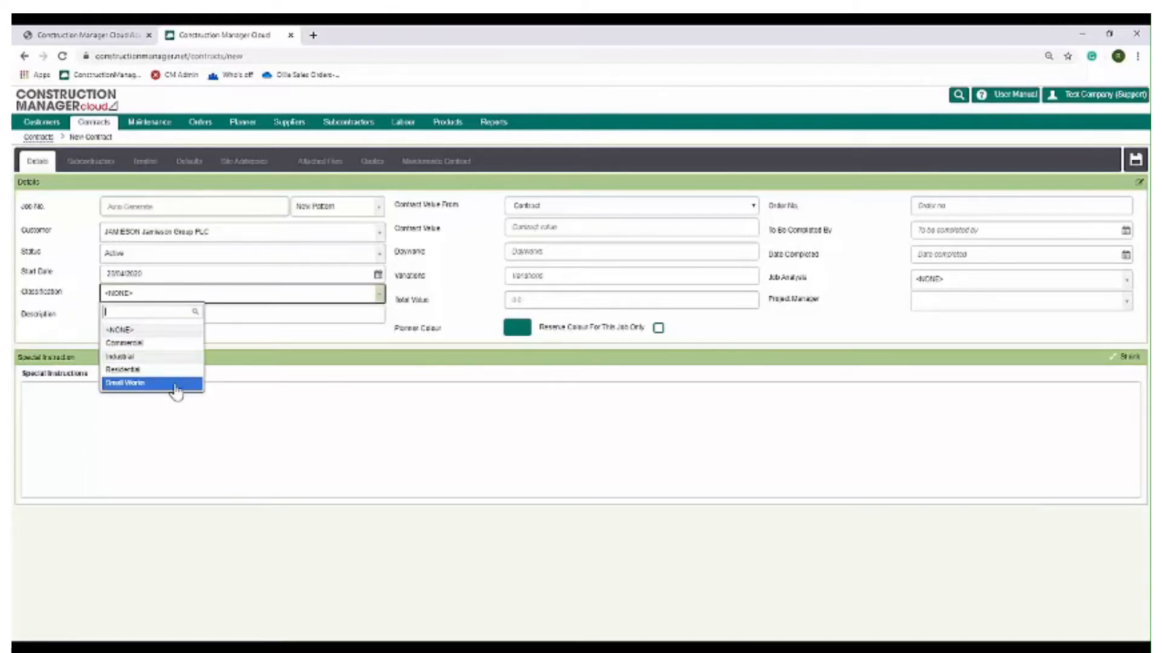
click(801, 352)
click(932, 280)
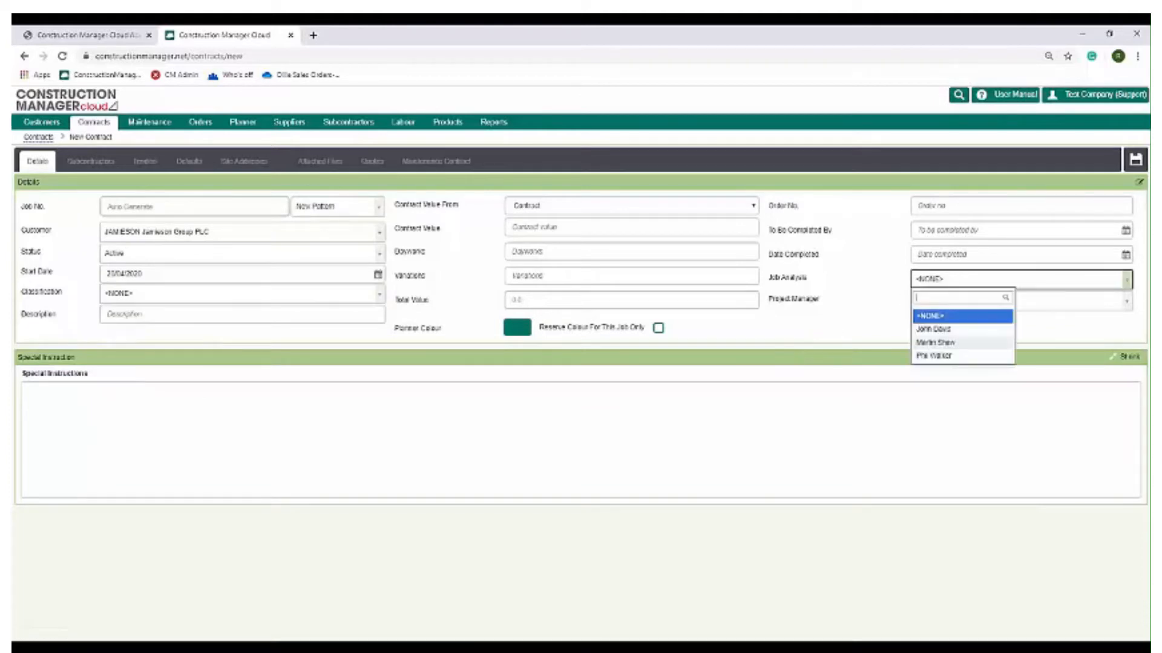
click(856, 337)
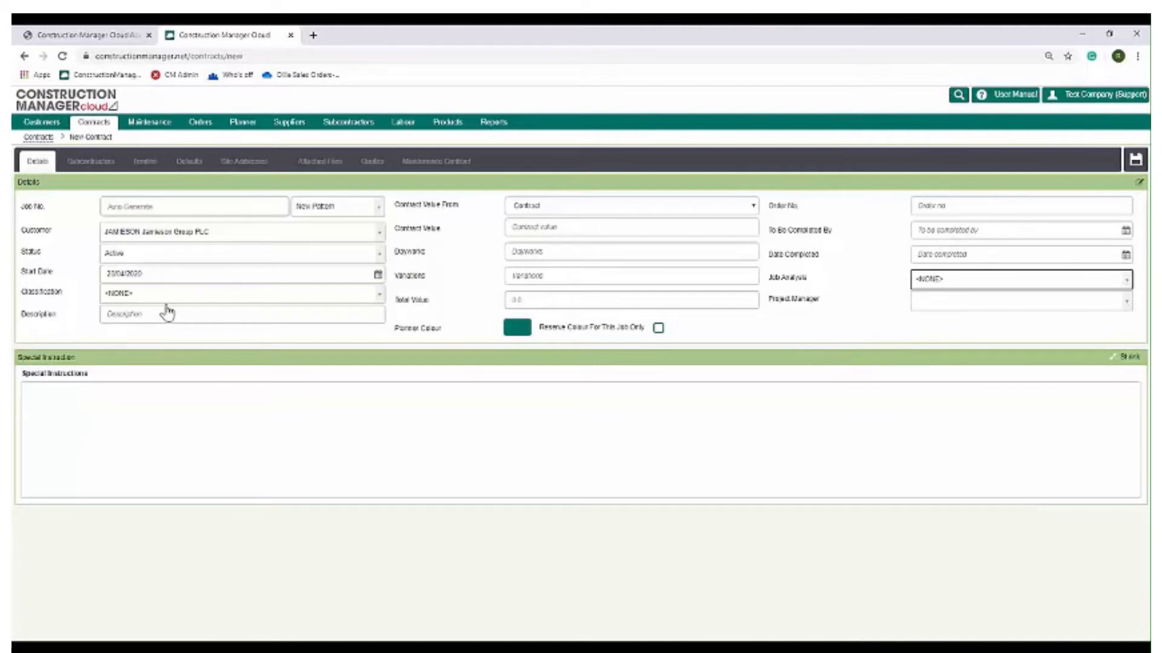
click(137, 297)
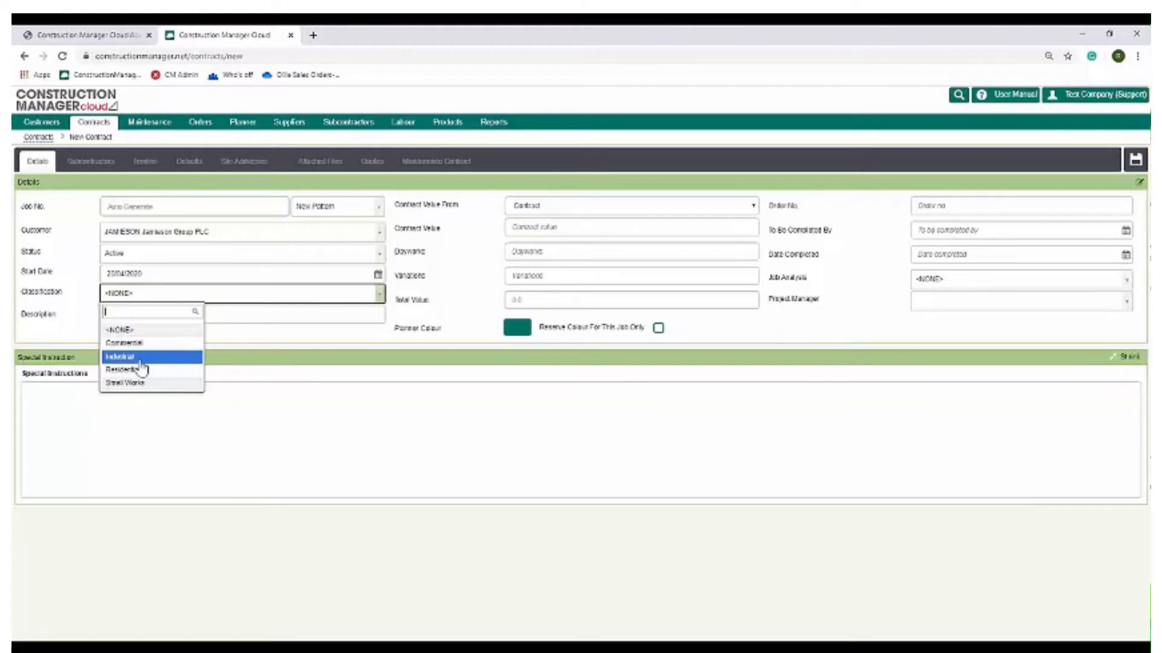
click(306, 341)
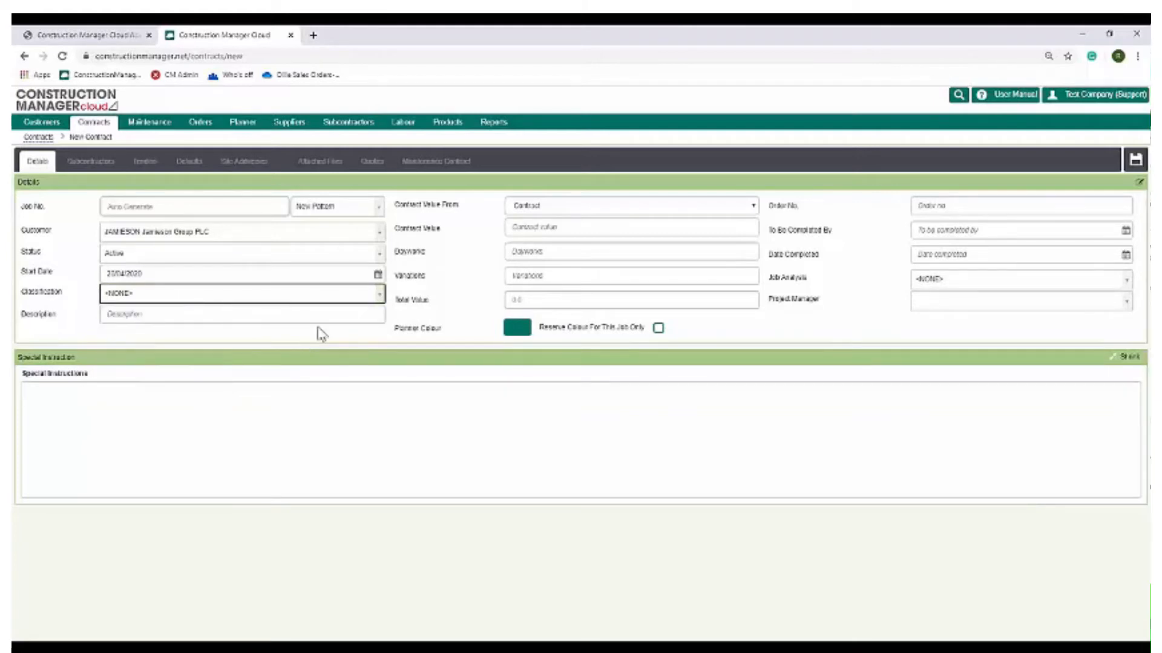
Enter the contract description as eFFICE REFIT
click(133, 315)
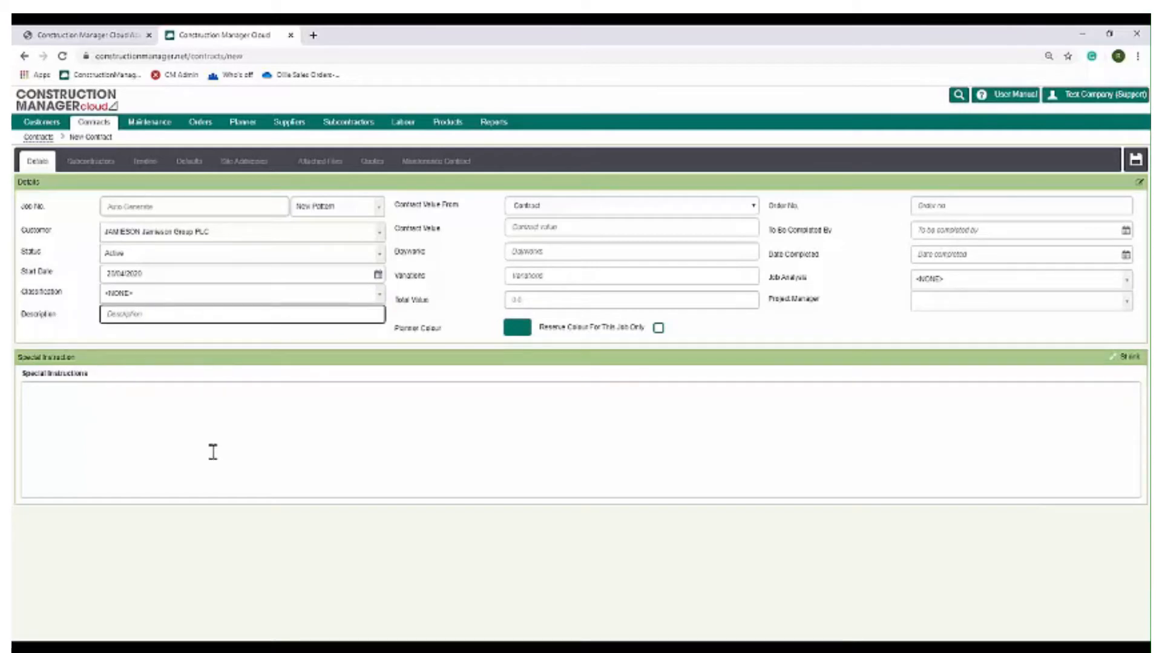
text(s)
key(Tab)
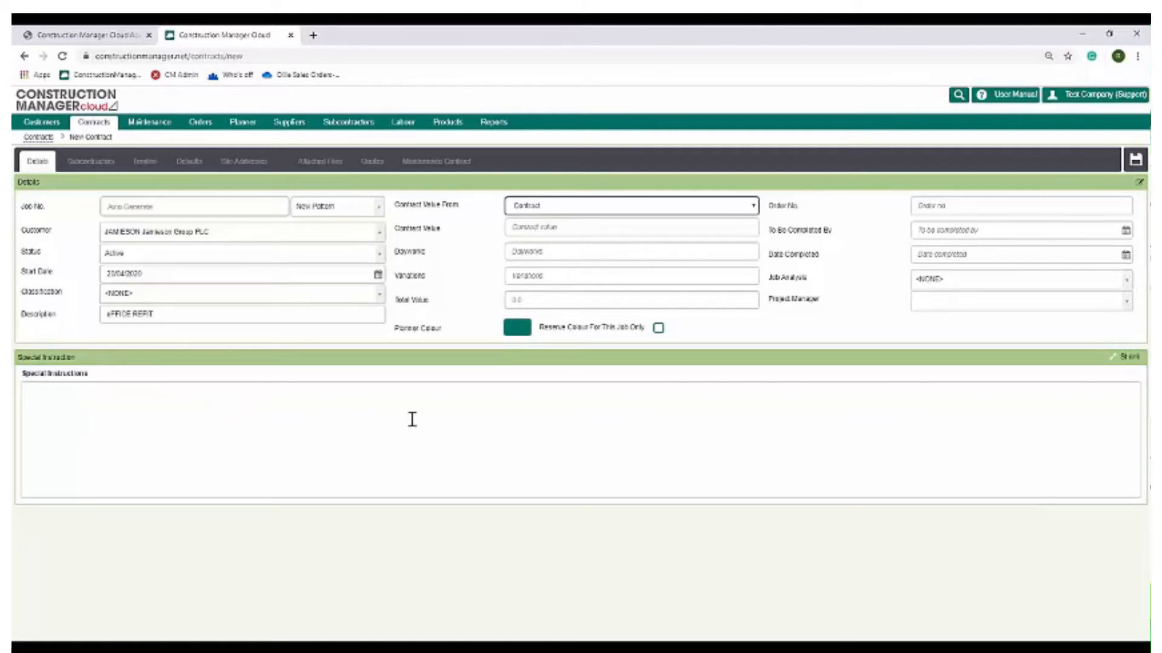
Set the contract value source to Contract and enter a contract value of 10000
click(546, 208)
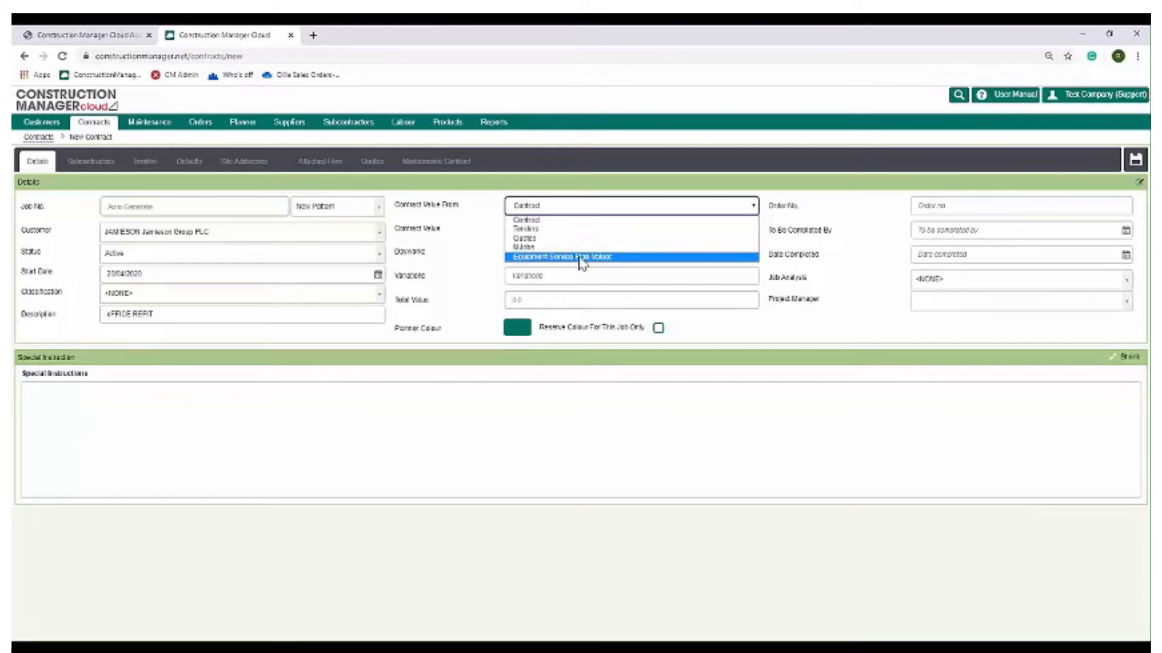
click(522, 225)
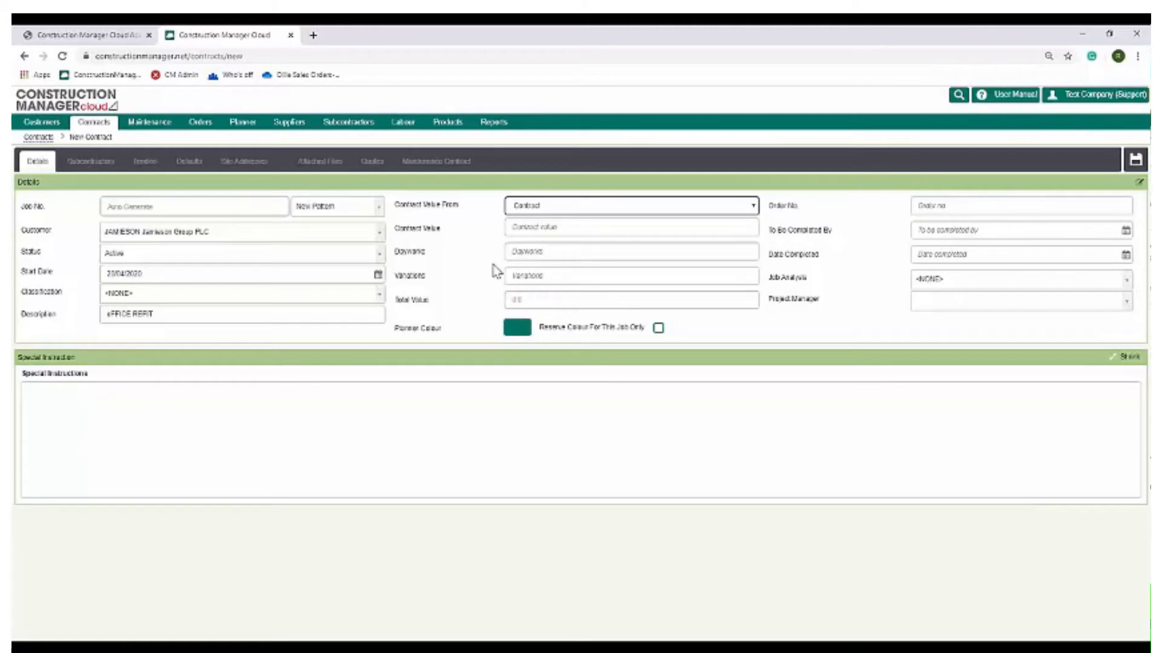
click(532, 230)
text(1000)
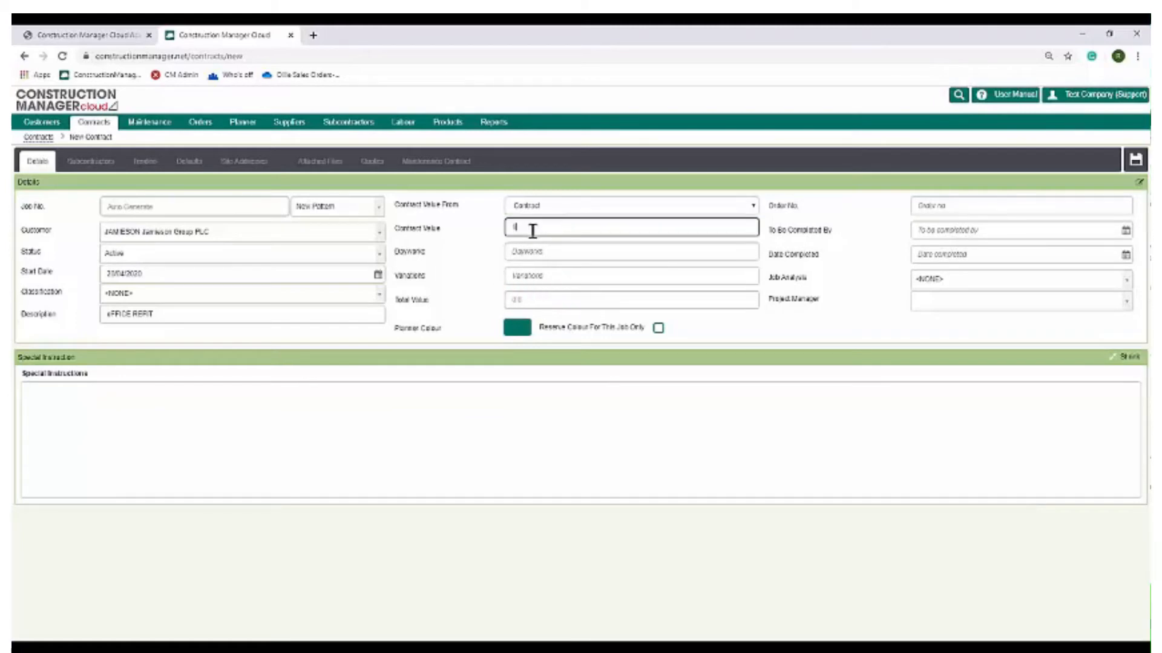
text(0)
key(Tab)
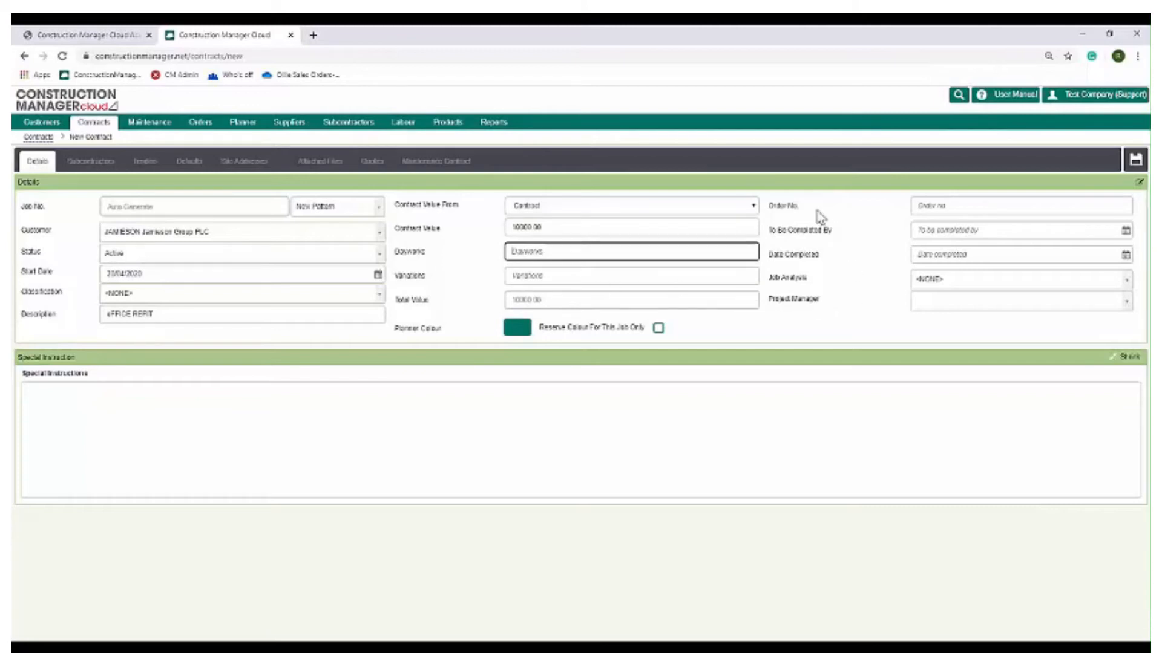
Review the status options, leaving the status Active, and save the new contract
click(955, 205)
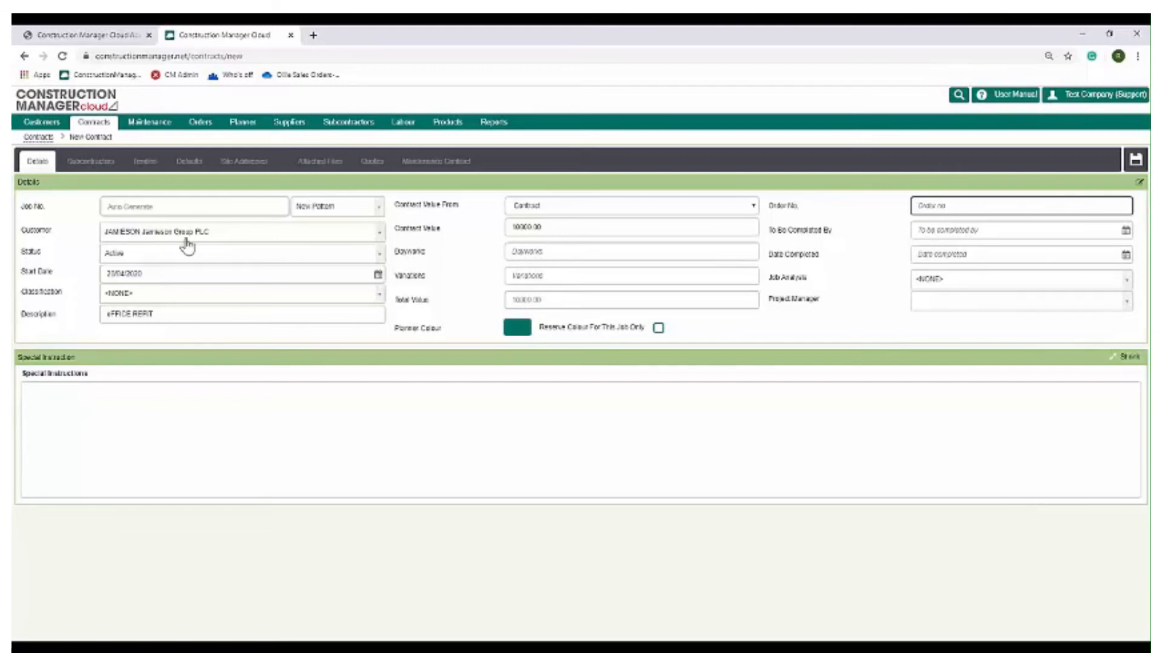
click(155, 256)
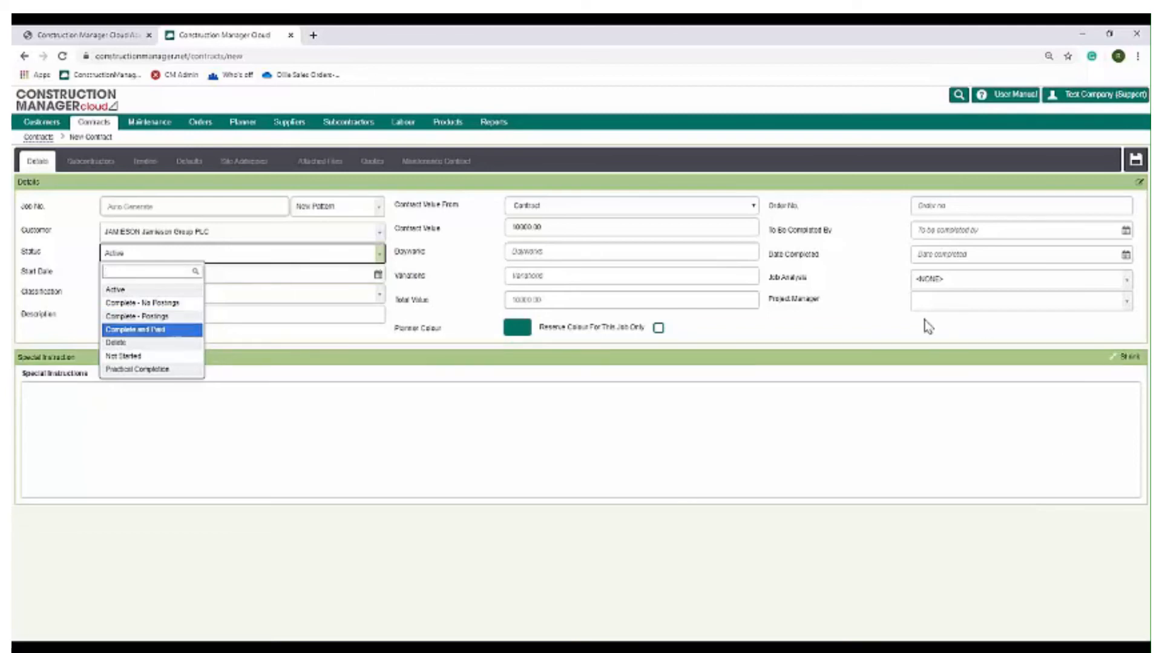
click(889, 311)
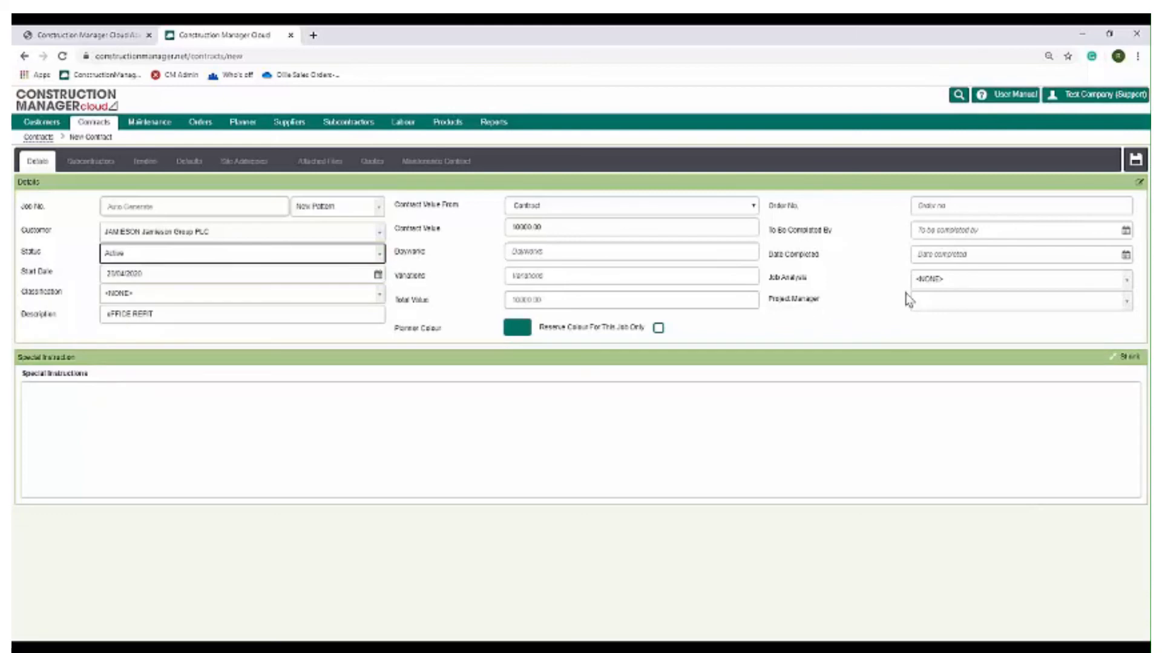
click(1135, 161)
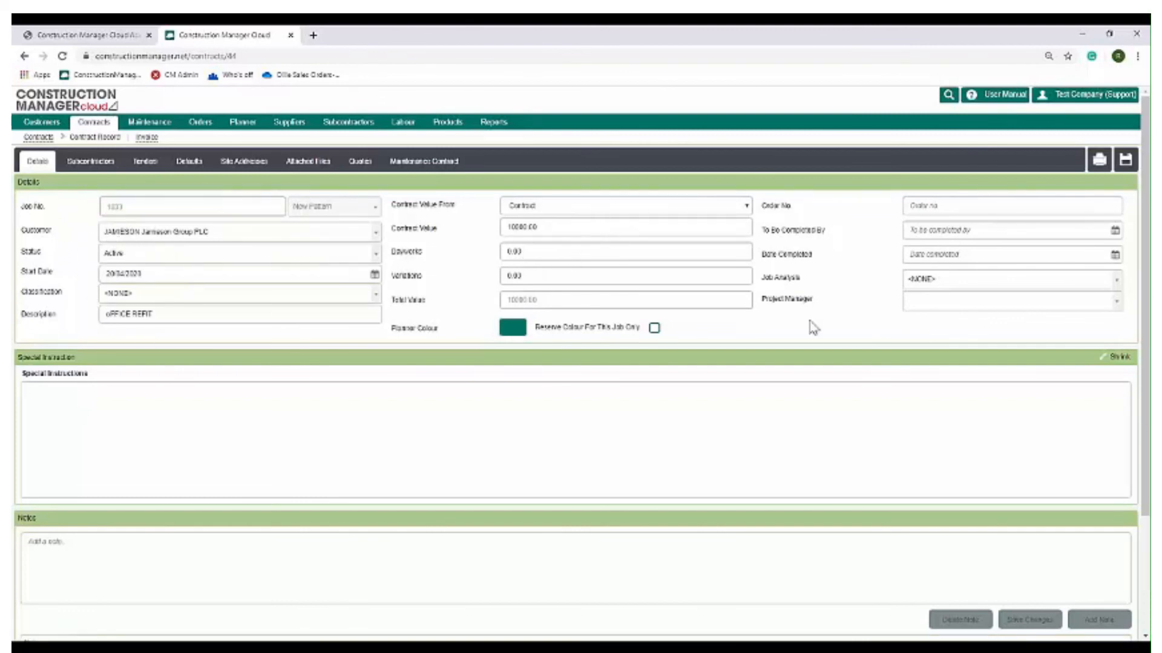
Correct the description to OFFICE REFIT and save the contract again
click(111, 315)
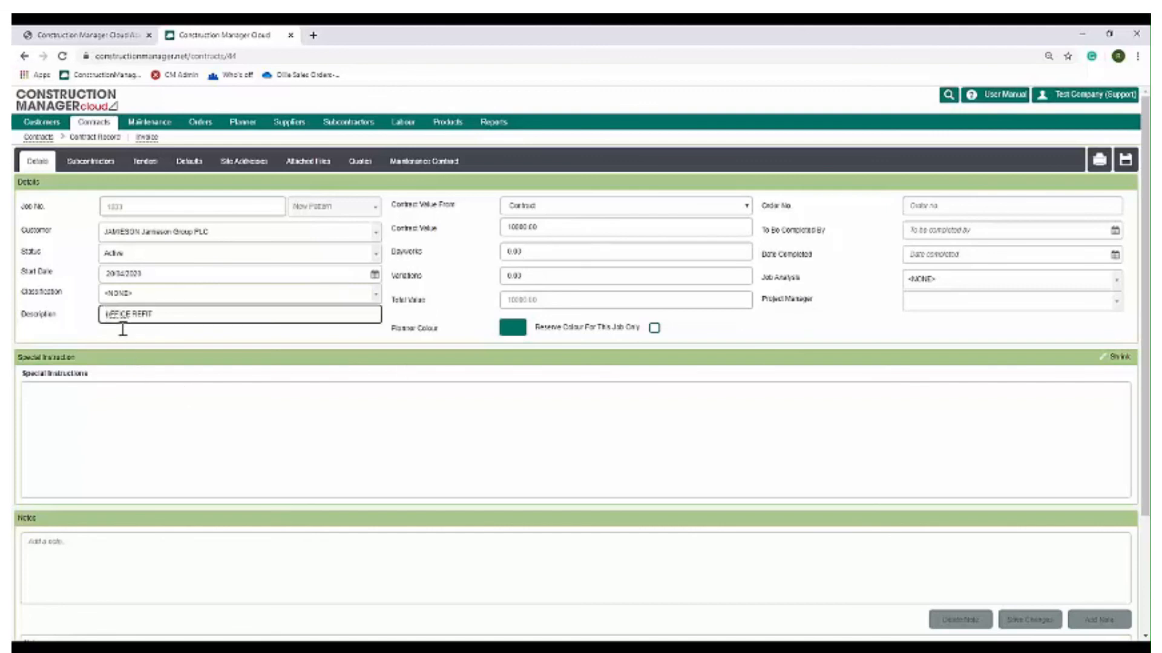
key(BackSpace)
text(O)
click(1126, 160)
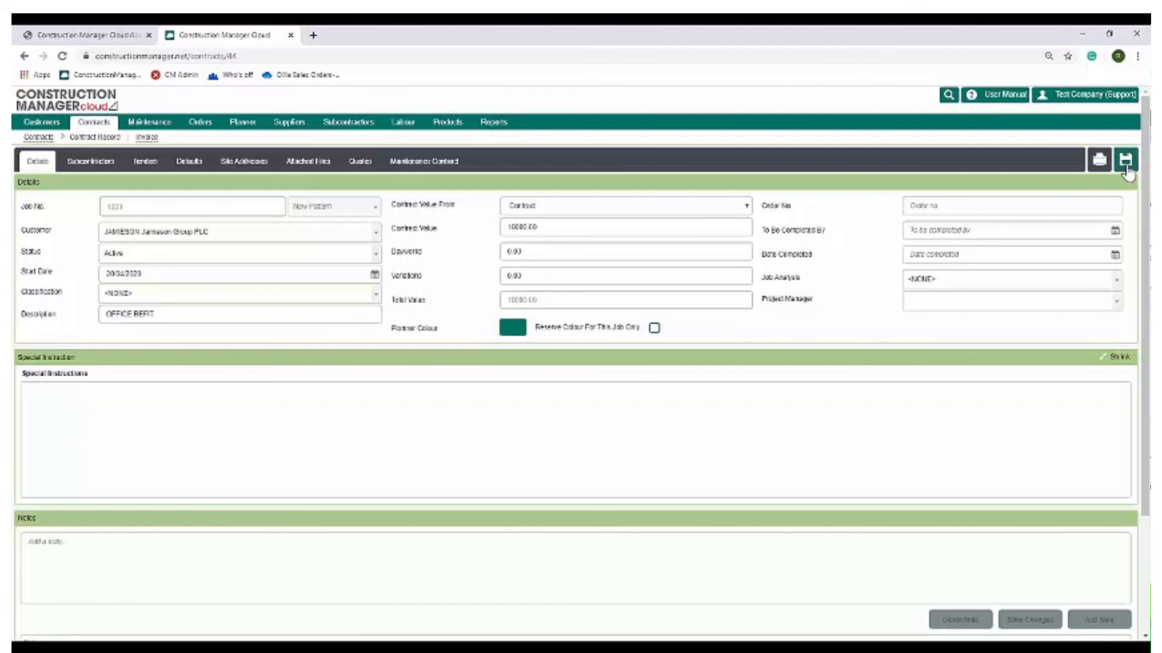